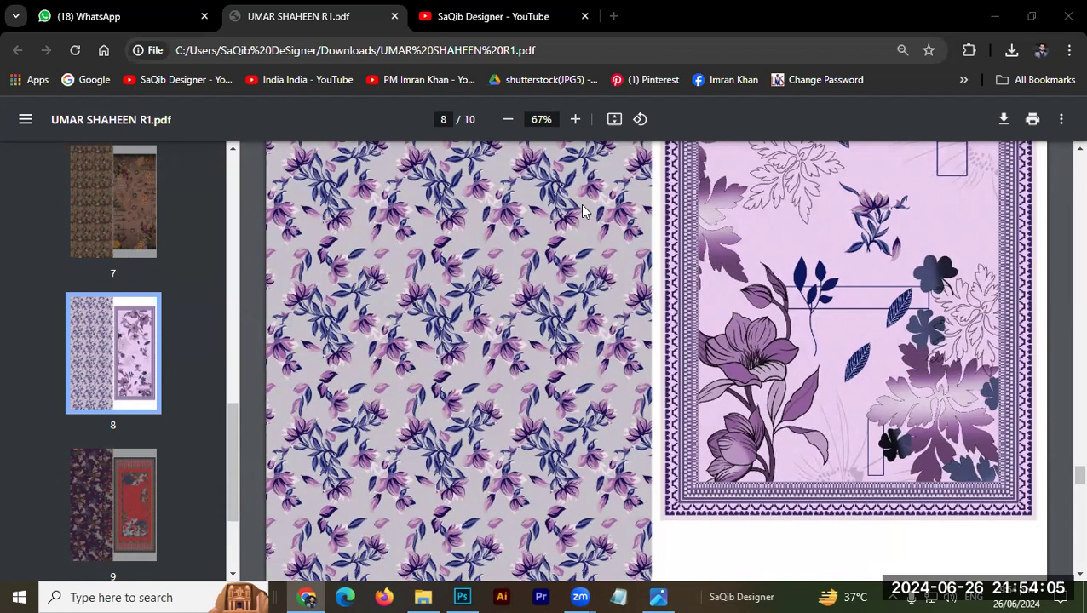
- Switch from the patterned PDF in Chrome to Photoshop's Home screen via the taskbar
click(462, 597)
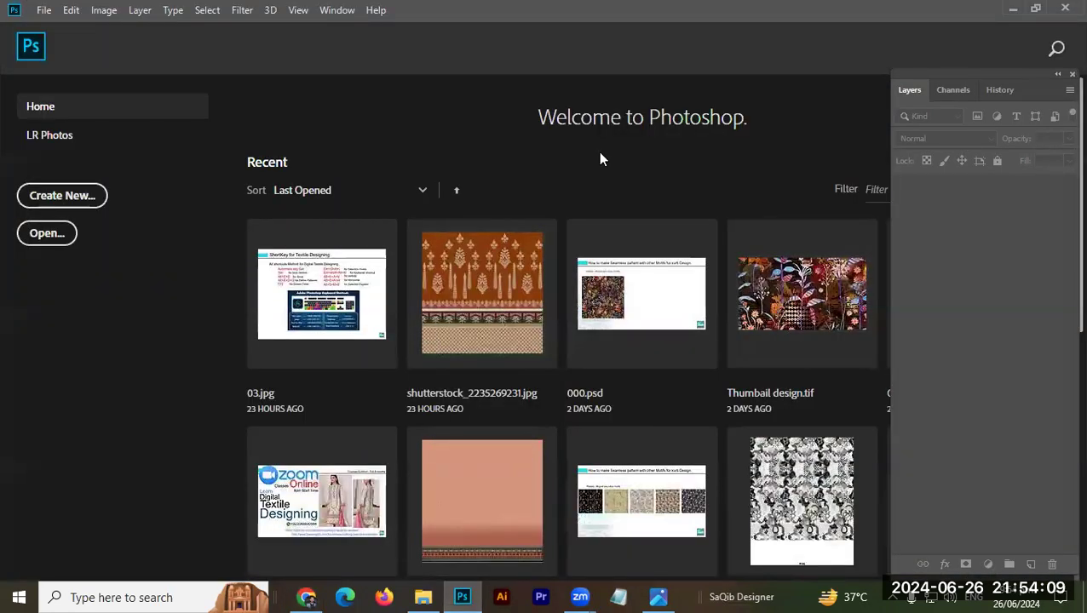
- Create a new blank portrait document, Untitled-1, with a white Background layer
key(ctrl+n)
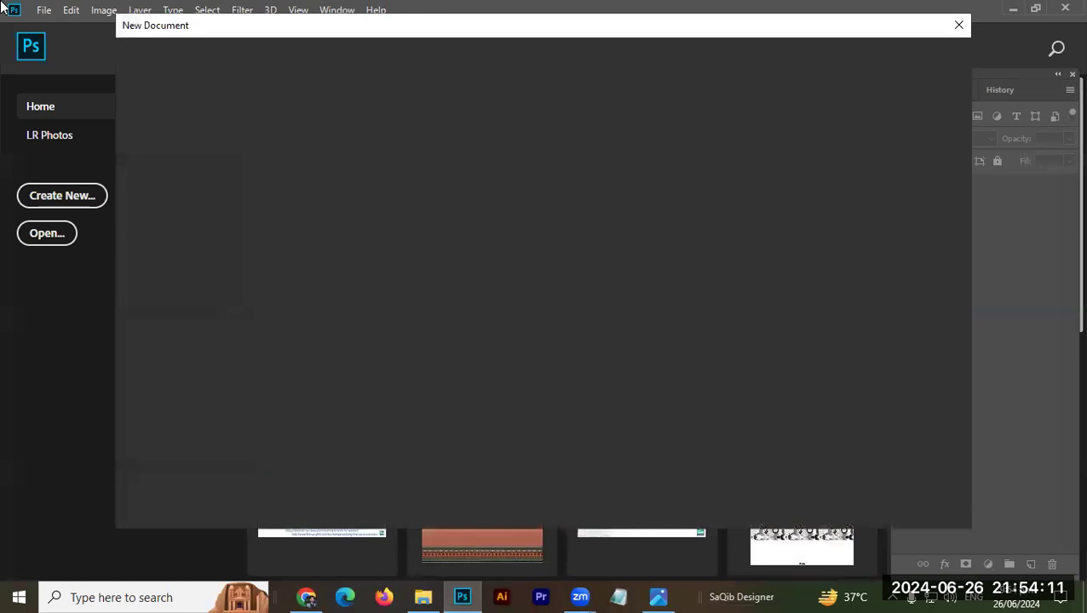
key(Escape)
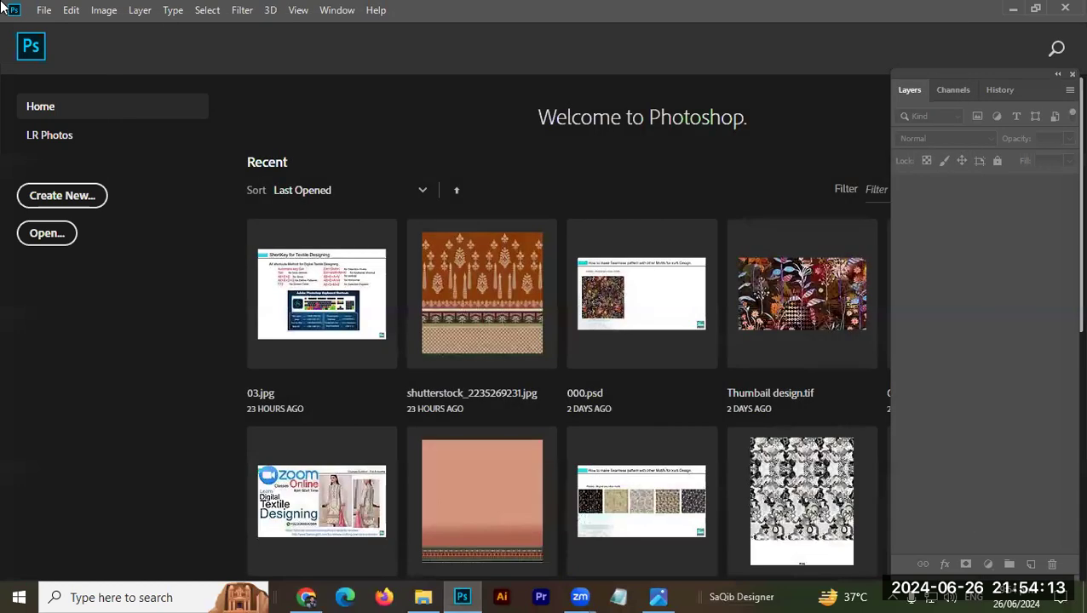
key(ctrl+alt+n)
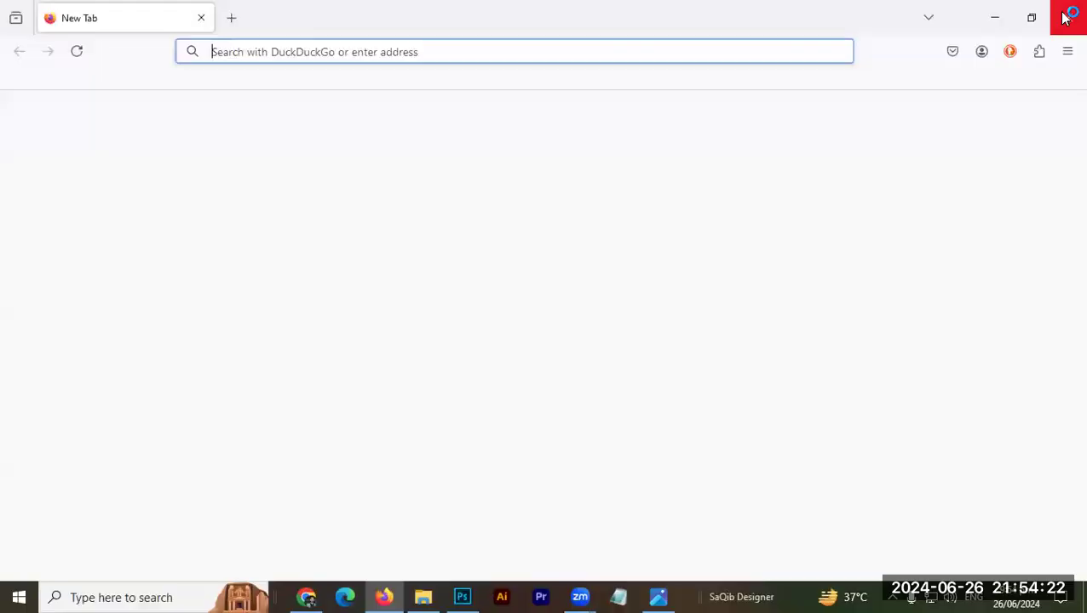
- On a new layer, fill a small square selection near the bottom-right with green
click(1065, 7)
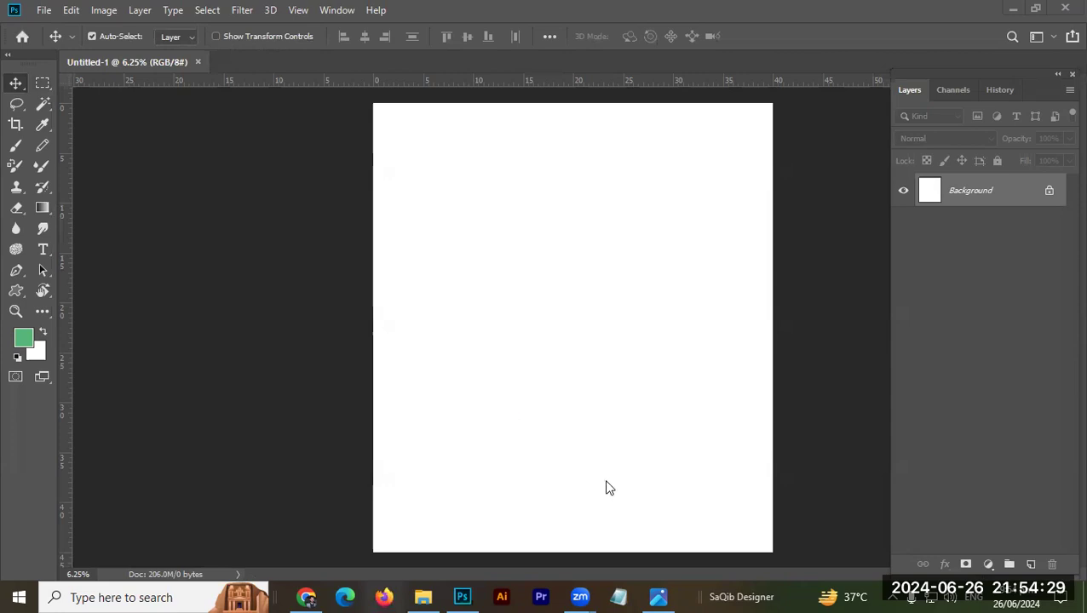
click(1031, 565)
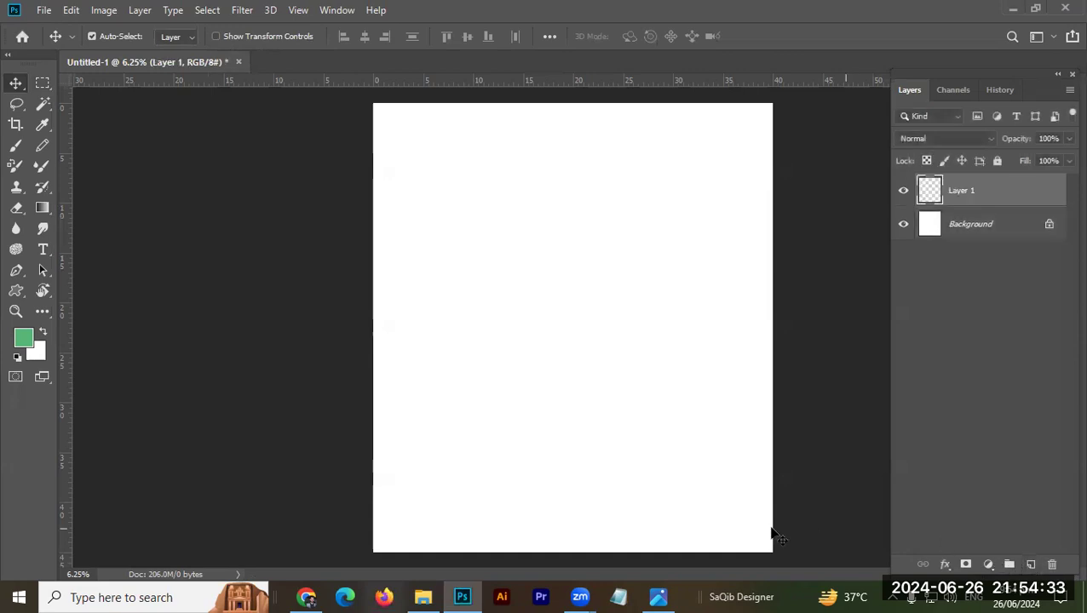
key(m)
mouse_move(698, 498)
mouse_down()
mouse_move(743, 526)
mouse_move(731, 522)
mouse_up()
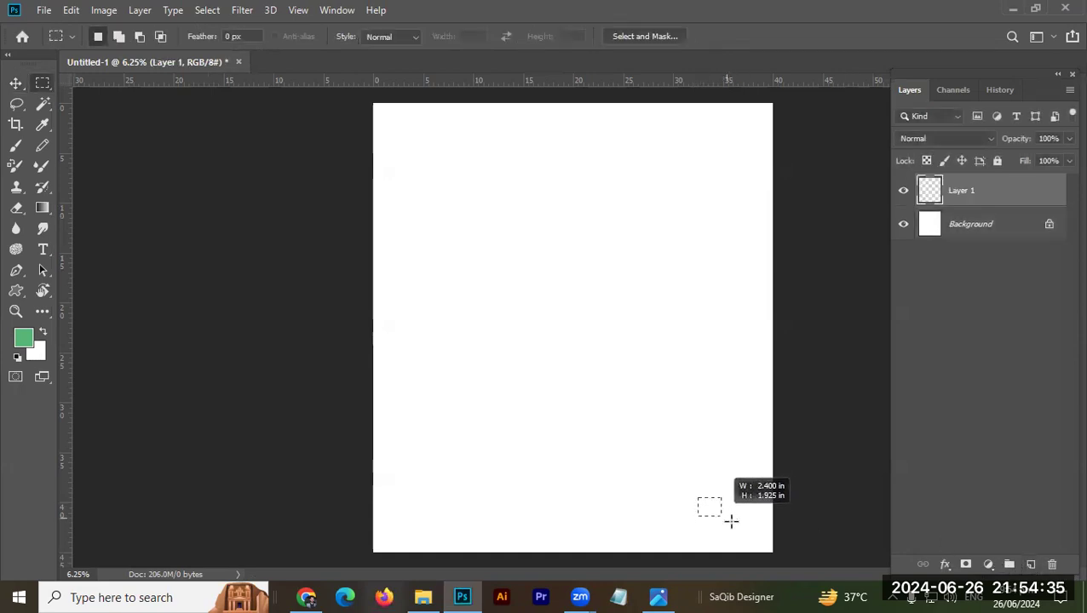
click(731, 521)
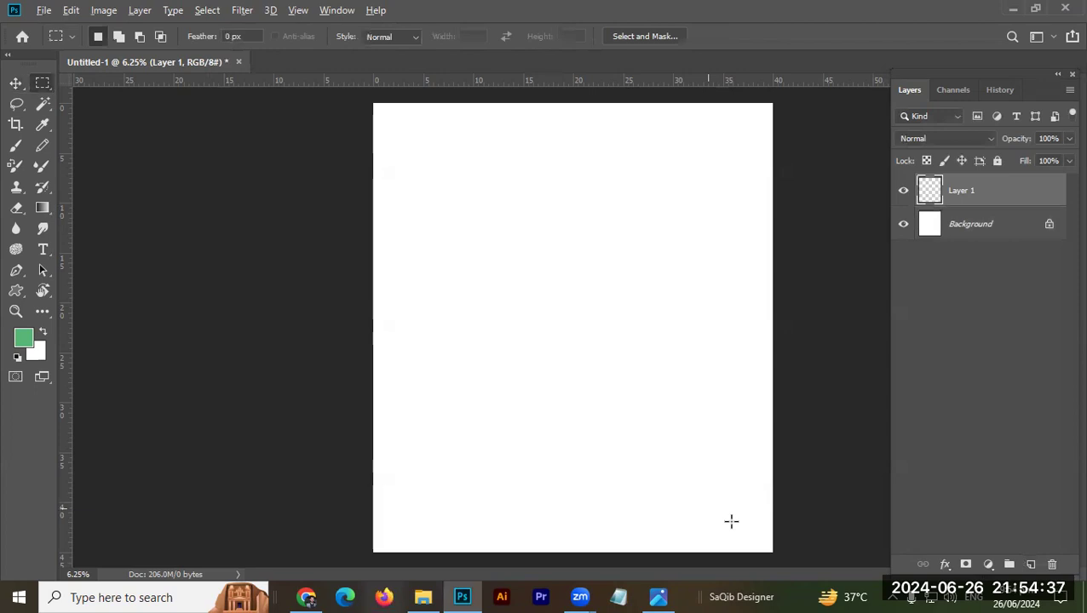
key(alt+BackSpace)
mouse_move(704, 494)
mouse_down()
mouse_move(792, 497)
mouse_move(720, 490)
mouse_move(740, 516)
mouse_up()
- Nudge the square toward the corner, then duplicate it as Layer 1 copy for transforming
key(v)
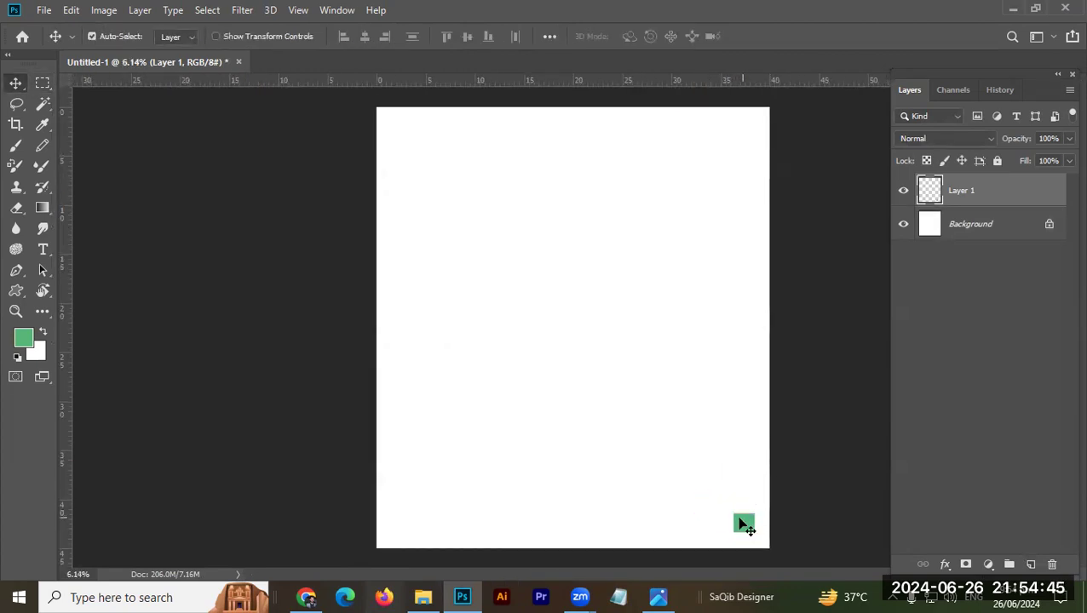
key(ctrl+j)
key(ctrl+t)
mouse_move(737, 501)
mouse_down()
mouse_move(786, 504)
mouse_move(800, 472)
mouse_up()
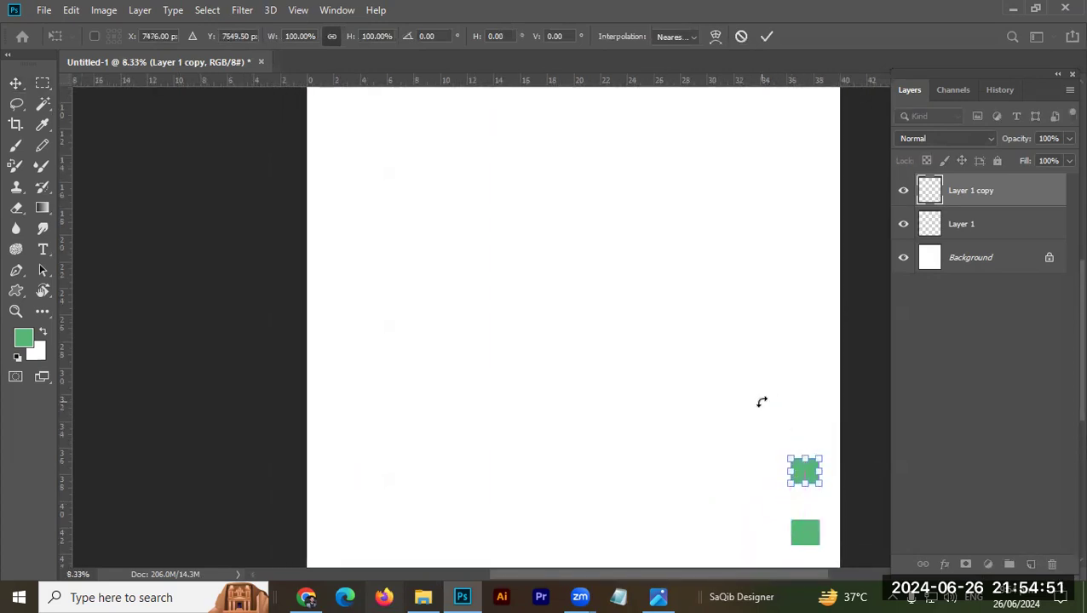
- Position the copied square directly above the original one
key(Return)
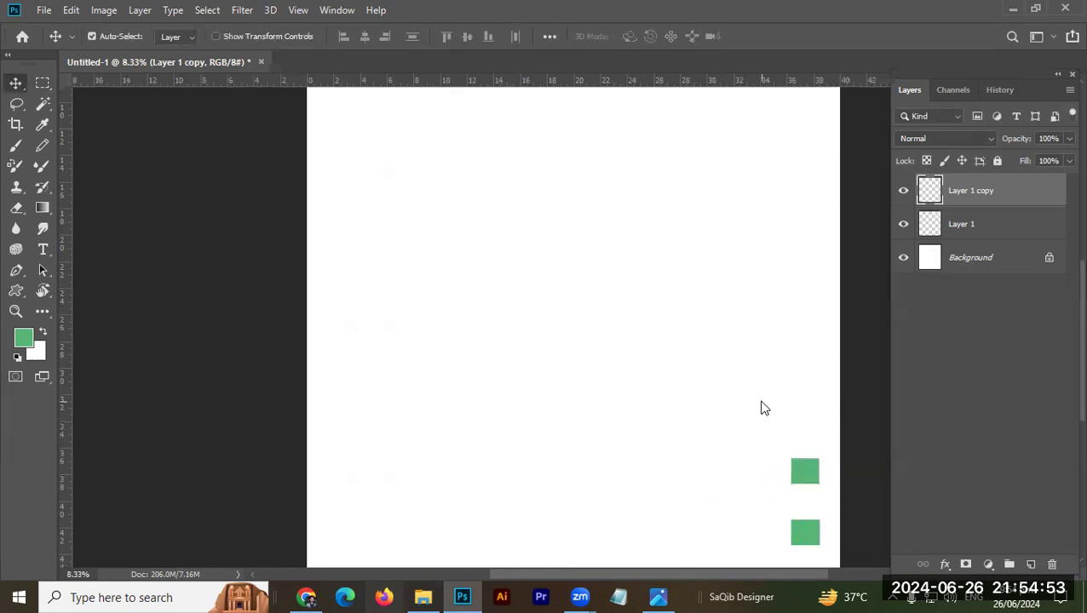
key(ctrl+minus)
key(ctrl+minus)
key(ctrl+minus)
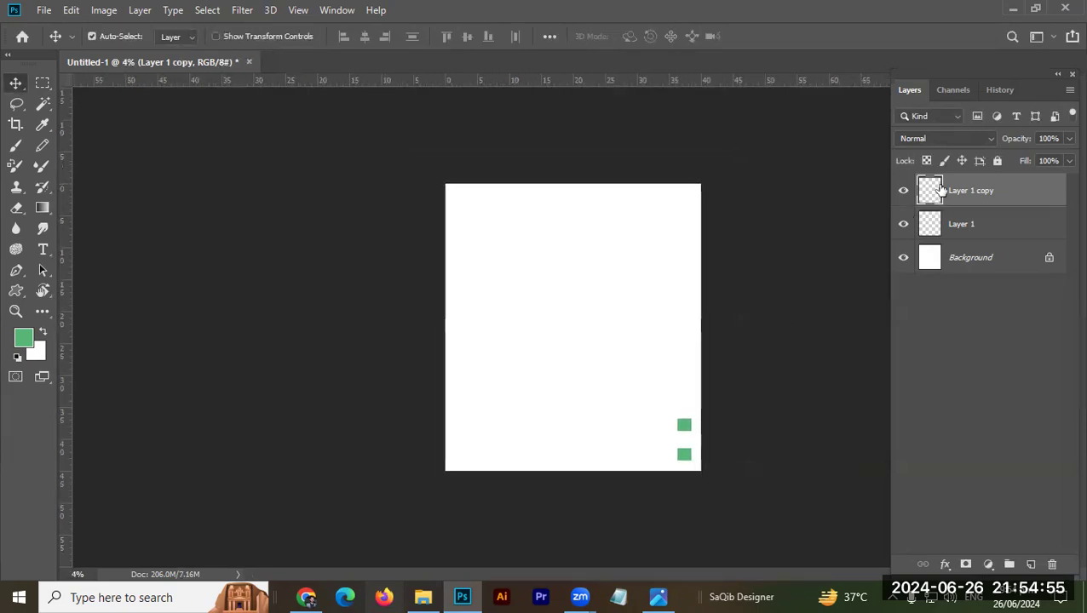
ctrl+click(929, 191)
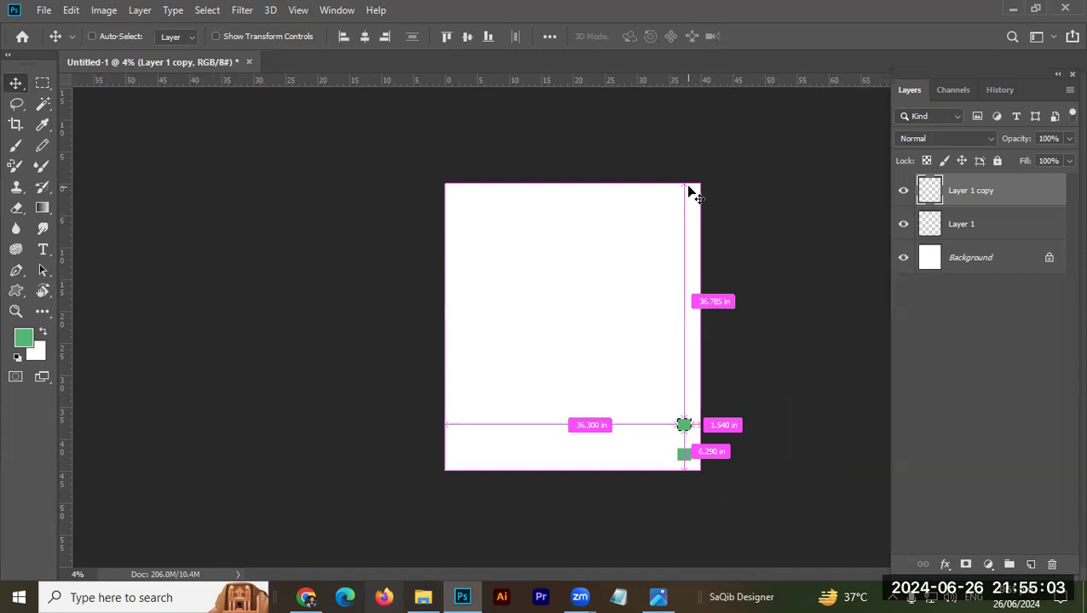
drag(683, 426, 683, 430)
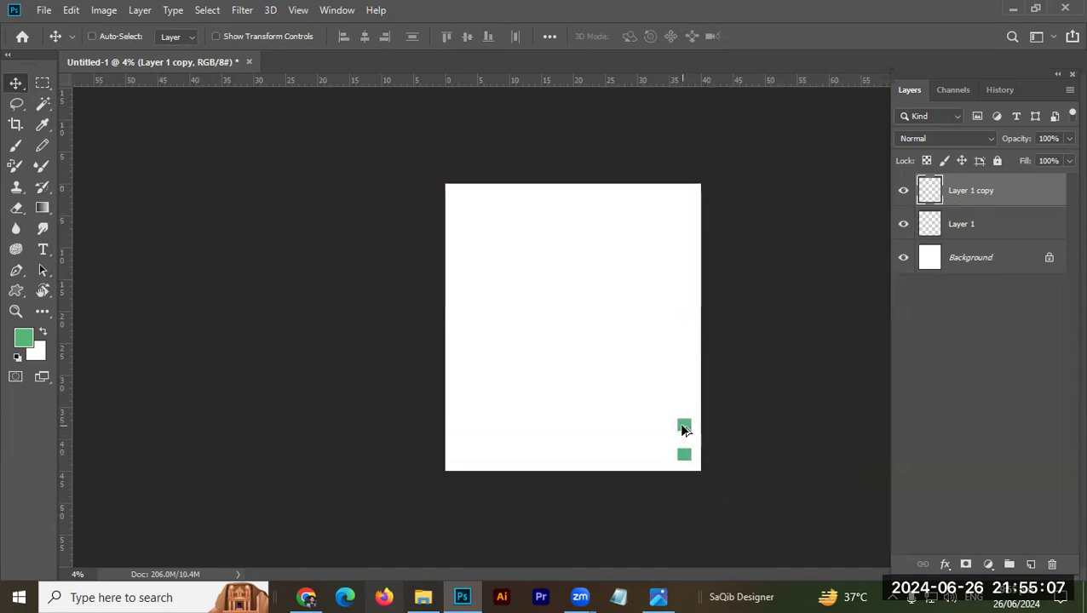
- Repeat duplicate-and-move to stack evenly spaced squares up to the page top
key(ctrl+alt+shift+t)
key(ctrl+alt+shift+t)
key(ctrl+alt+shift+t)
key(ctrl+alt+shift+t)
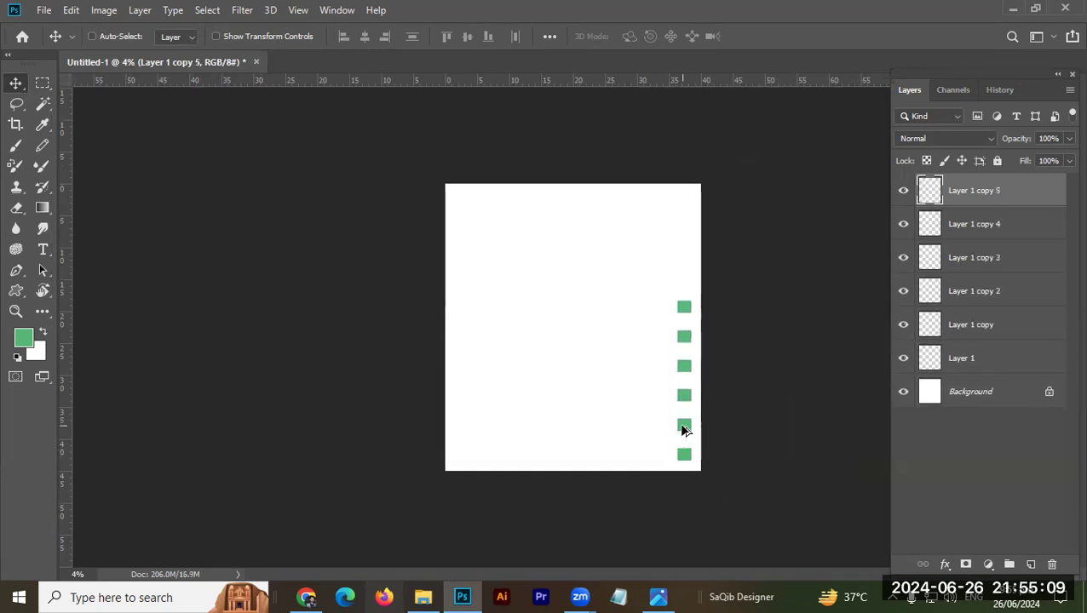
key(ctrl+alt+shift+t)
key(ctrl+alt+shift+t)
key(ctrl+alt+shift+t)
key(ctrl+alt+shift+t)
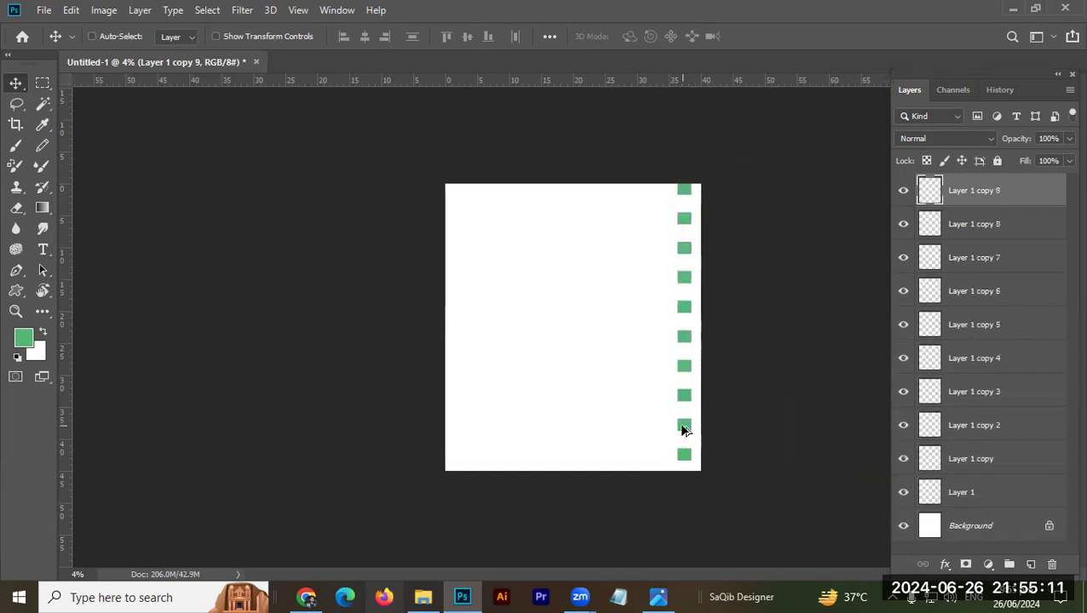
key(ctrl+alt+shift+t)
key(ctrl+alt+shift+t)
key(ctrl+alt+shift+t)
key(ctrl+alt+shift+t)
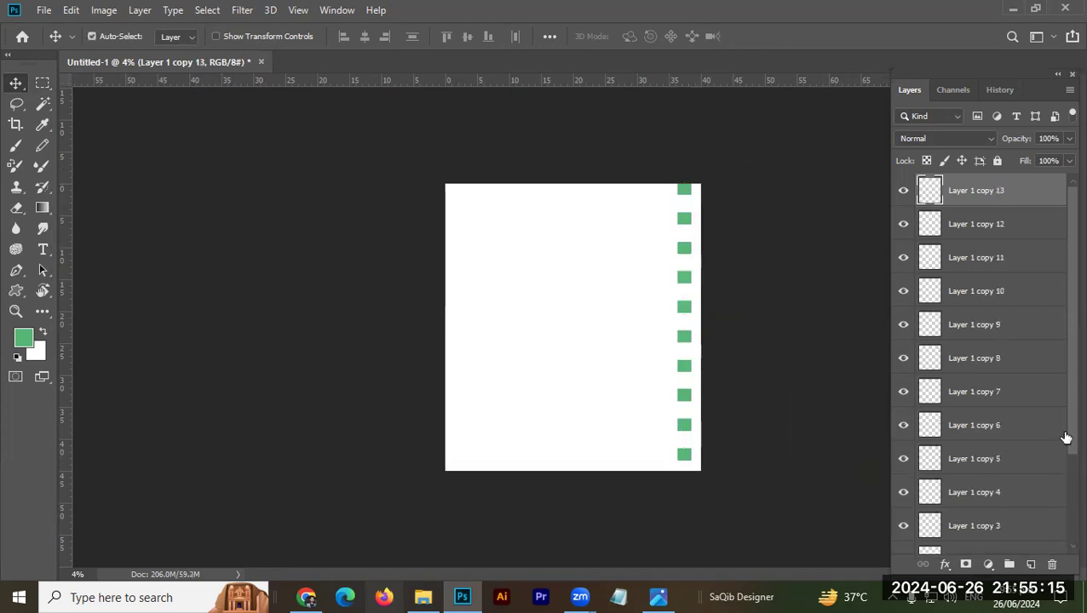
drag(659, 380, 684, 390)
- Select every square layer from Layer 1 up to Layer 1 copy 13
scroll(1062, 358, down, 1)
scroll(1059, 409, down, 2)
scroll(1060, 448, down, 1)
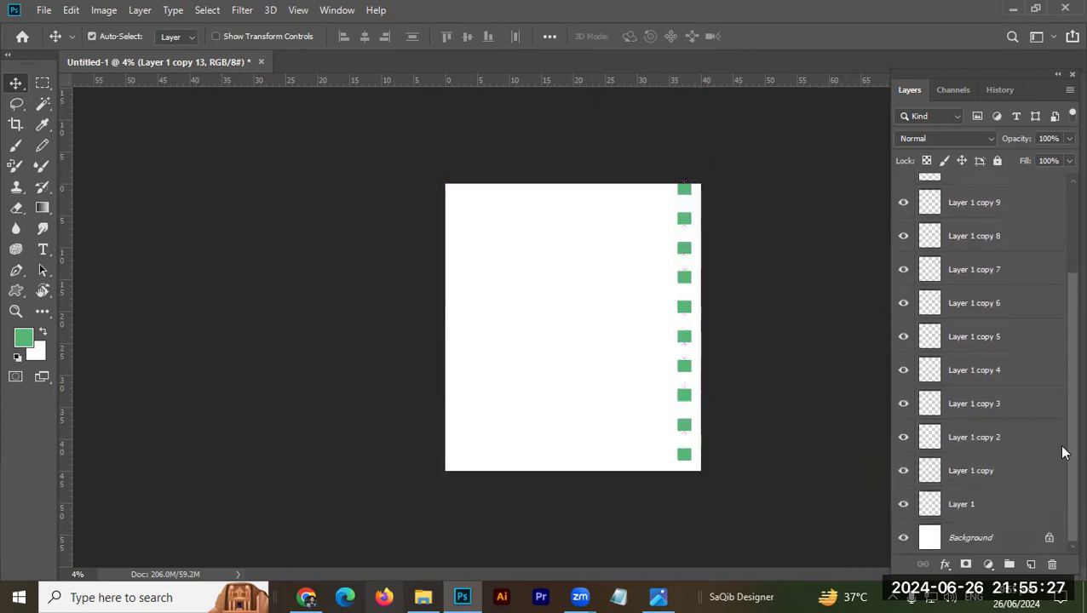
shift+click(971, 515)
- Merge the square layers and shrink the merged strip to fit the page height
key(ctrl+e)
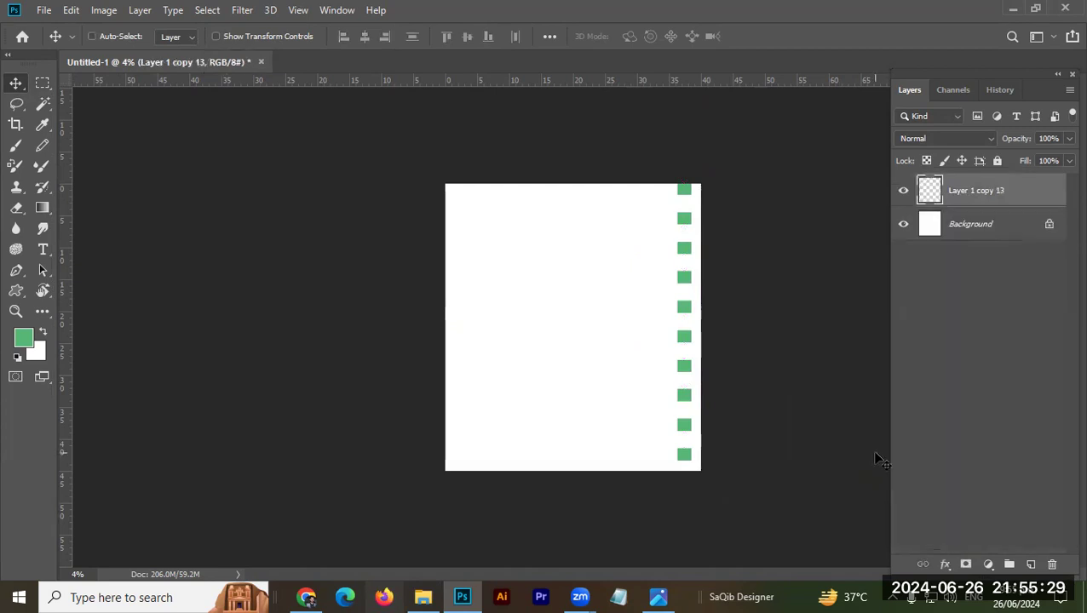
scroll(880, 460, up, 1)
scroll(840, 410, up, 1)
key(ctrl+t)
scroll(804, 344, down, 2)
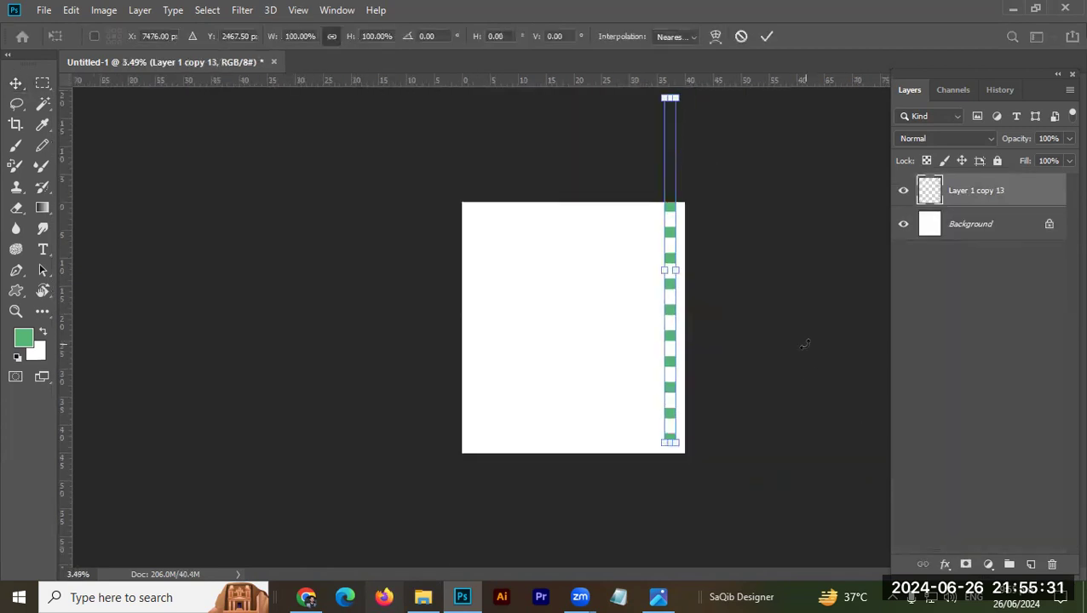
drag(671, 97, 672, 204)
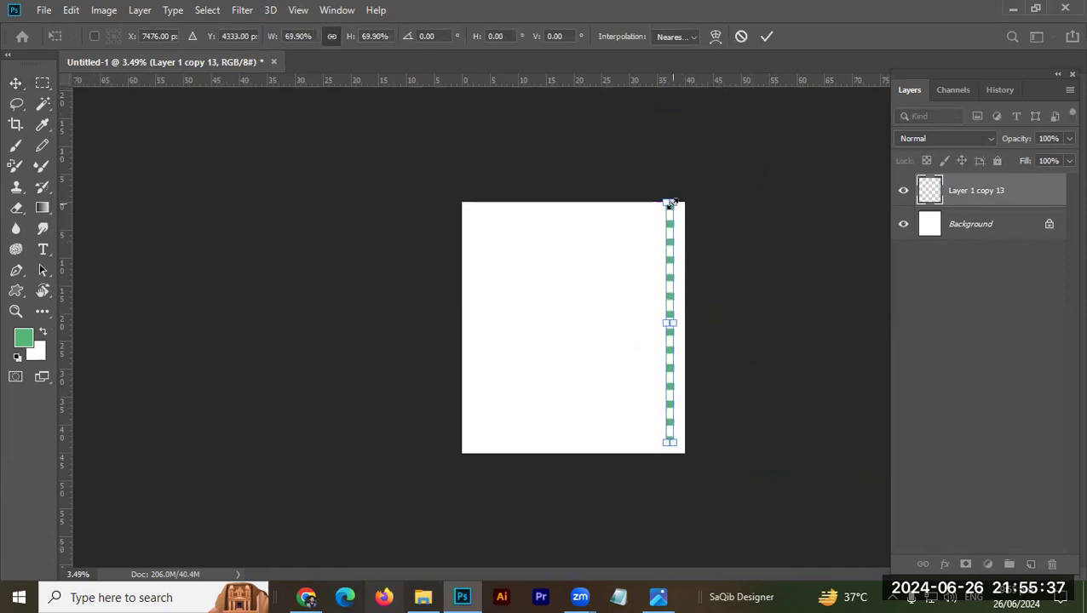
key(Return)
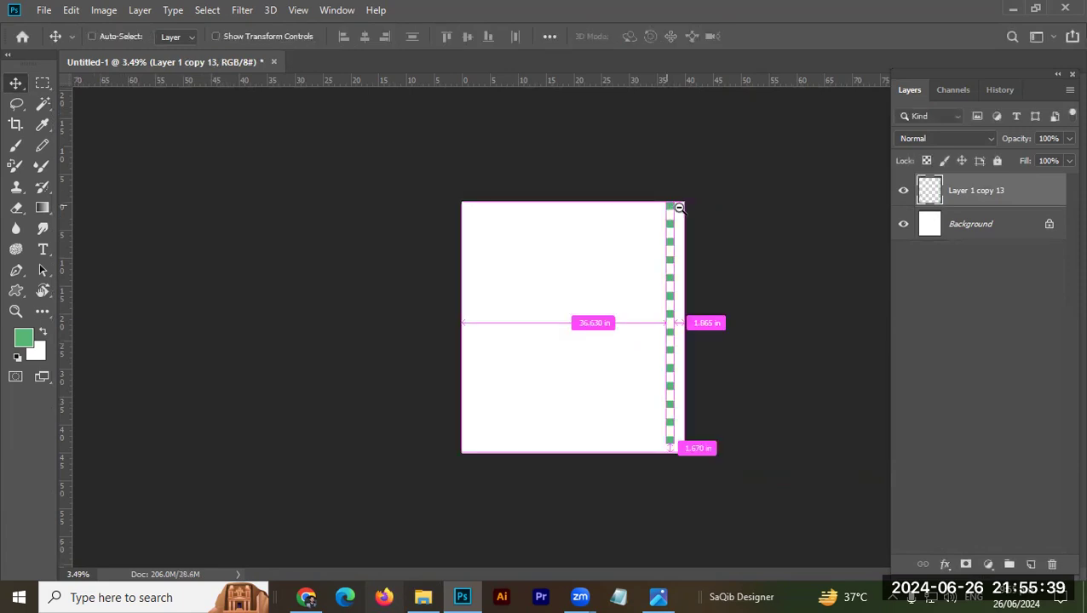
- Duplicate the column as Layer 1 copy 14, placed just left of the original
key(ctrl+plus)
drag(749, 140, 709, 206)
mouse_move(749, 172)
mouse_down()
mouse_move(742, 185)
mouse_move(697, 183)
mouse_move(659, 158)
mouse_up()
- Delete the top square of the left column and clear the selection
key(m)
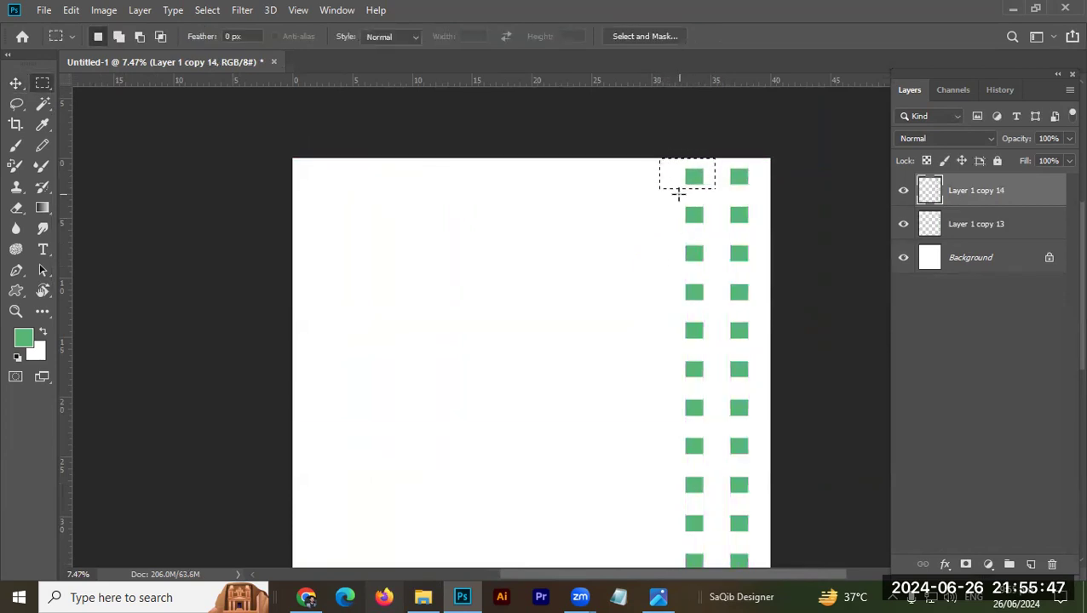
key(Delete)
key(ctrl+d)
- Select both column layers and align vertical centers to stagger the columns
key(v)
ctrl+click(958, 223)
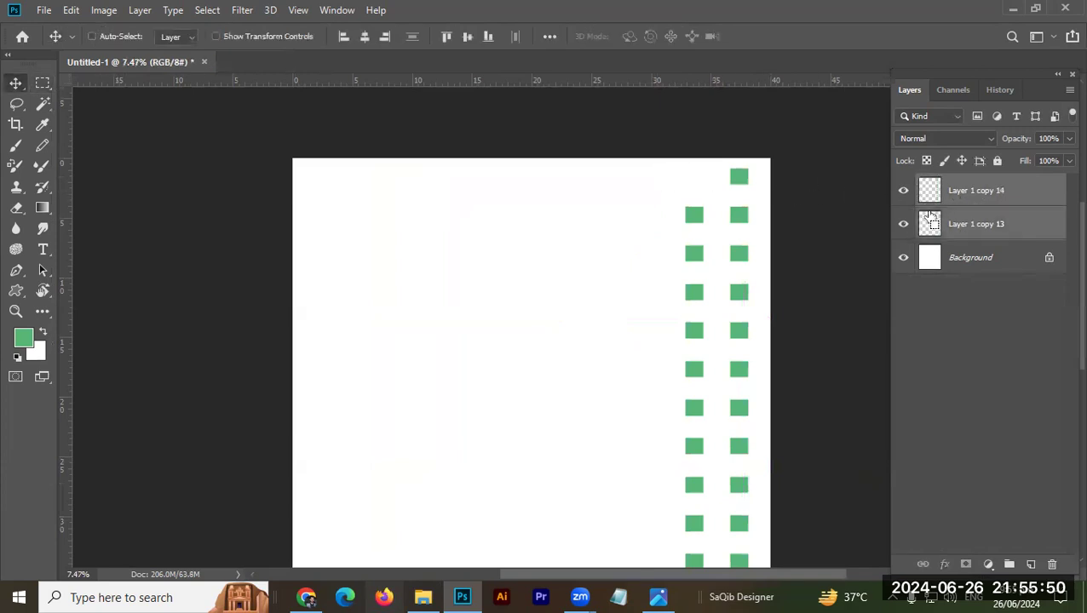
click(467, 37)
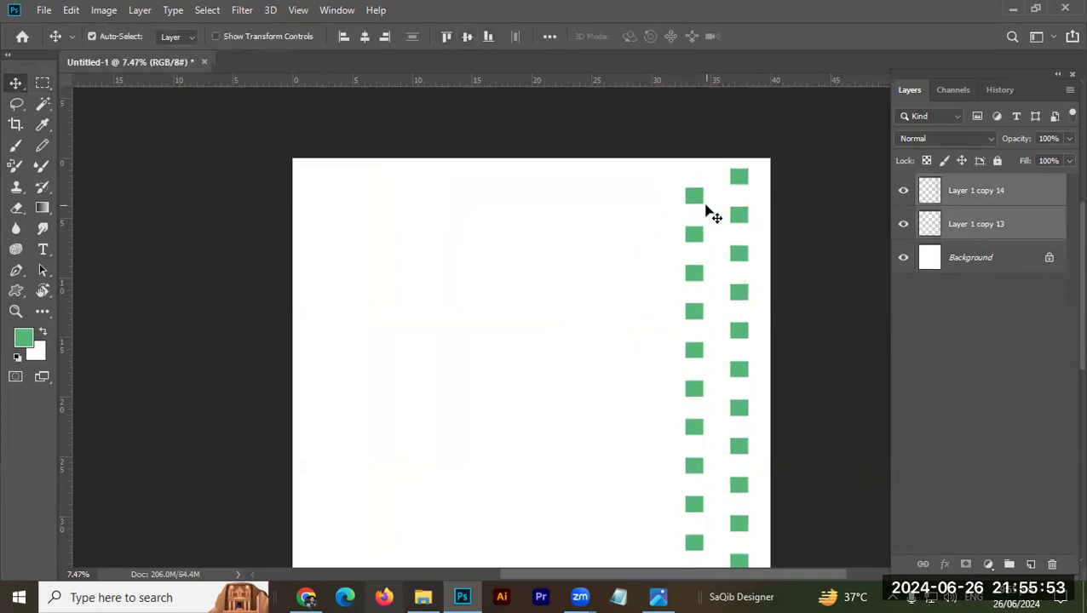
scroll(707, 212, down, 1)
scroll(682, 206, down, 2)
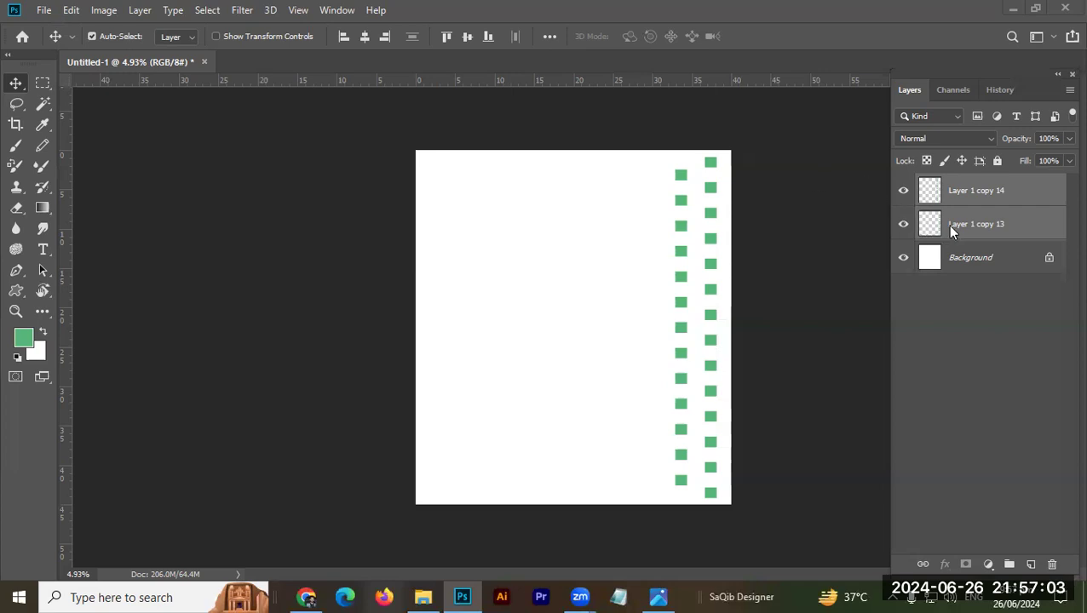
- Drop the left column and resize Layer 1 copy 13 to span the right edge
drag(951, 224, 849, 216)
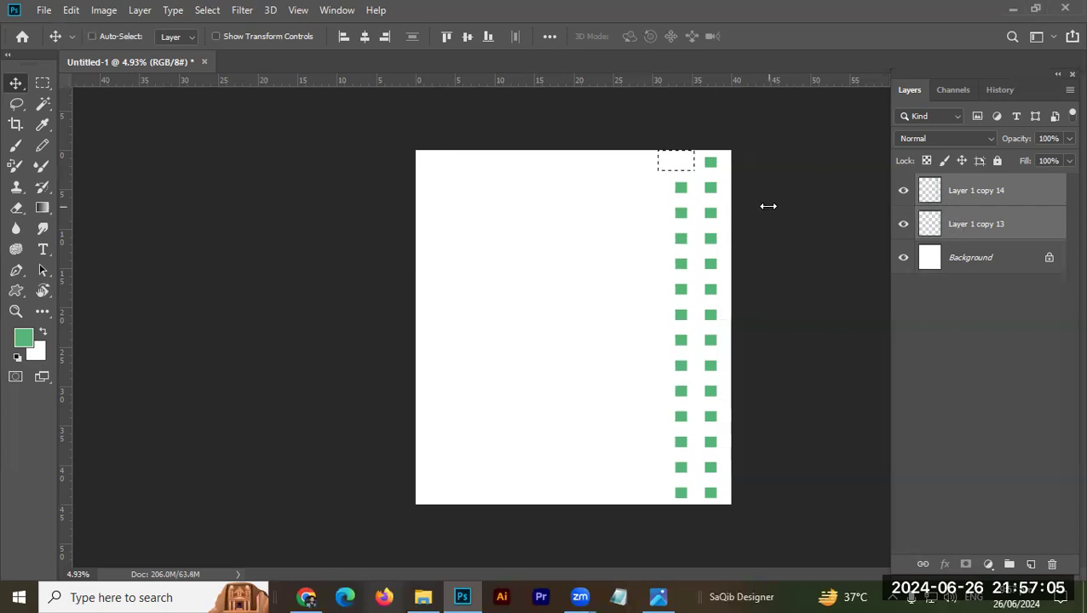
key(ctrl+z)
key(ctrl+z)
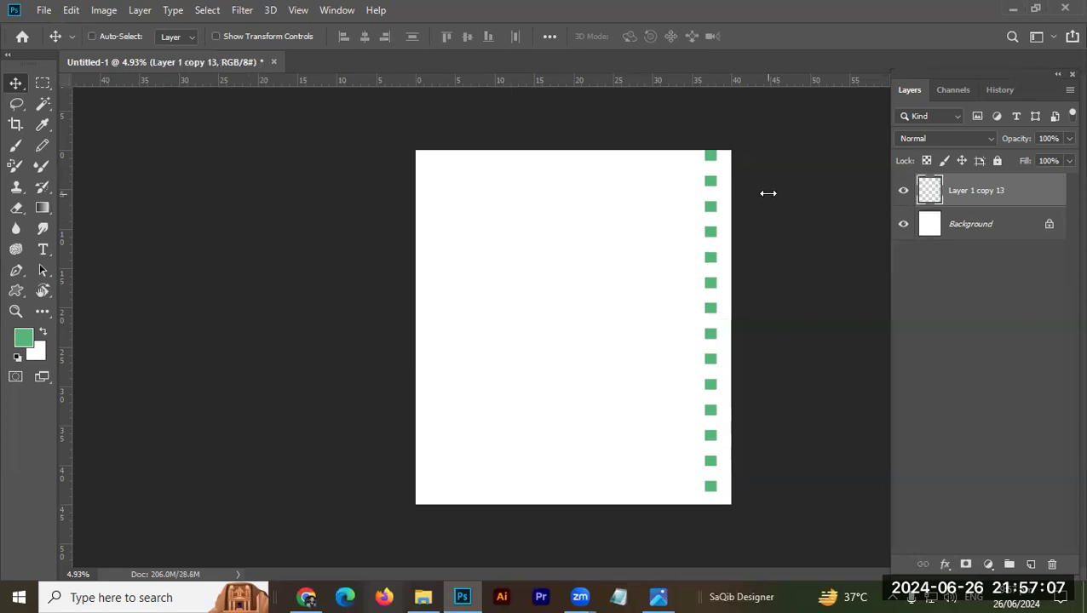
key(ctrl+t)
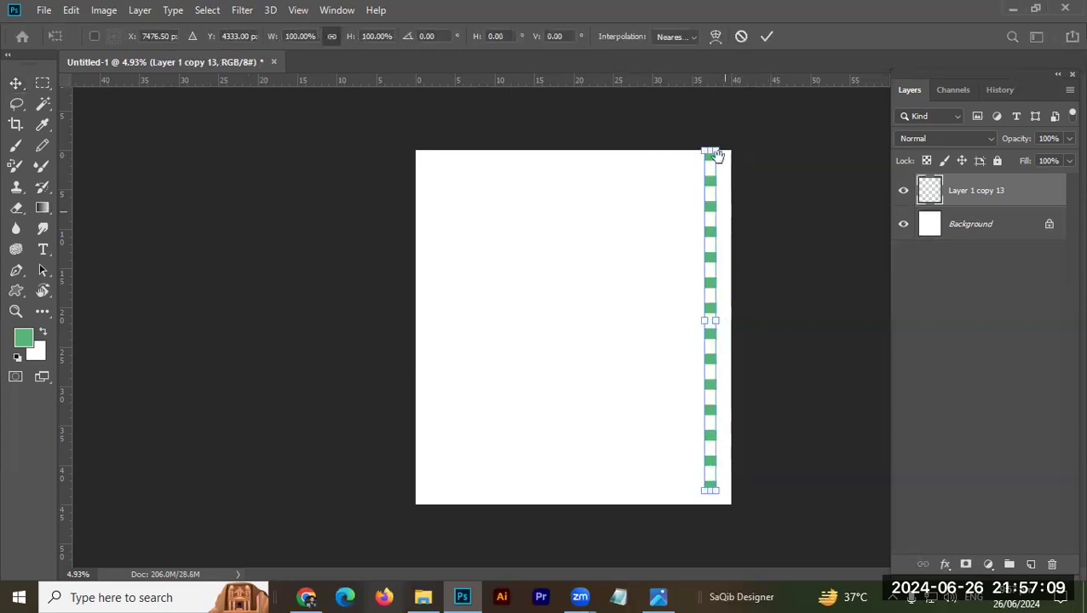
drag(712, 150, 703, 113)
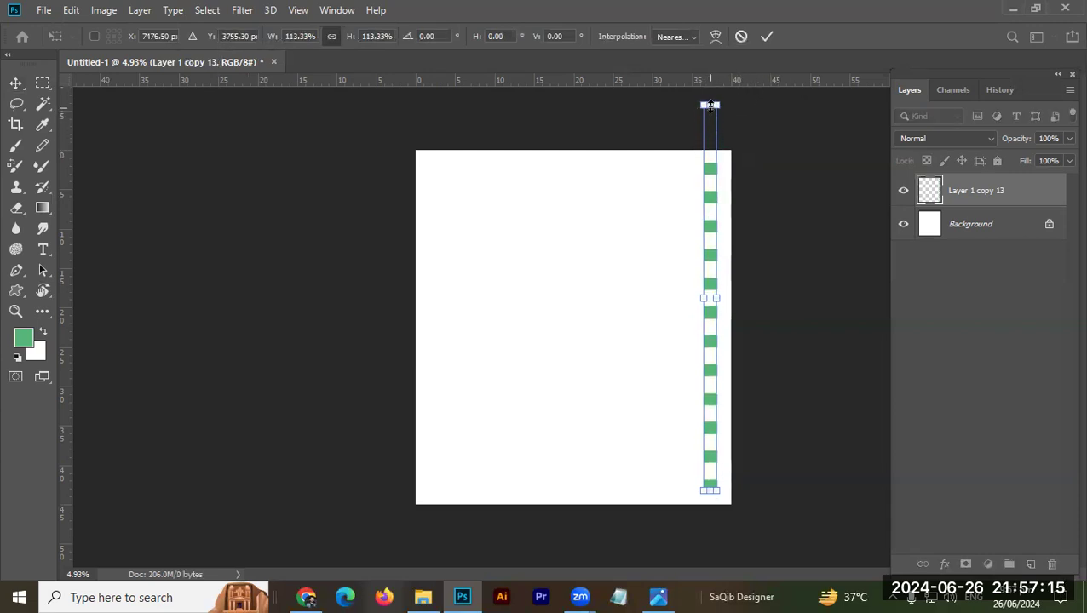
drag(710, 105, 712, 150)
key(Return)
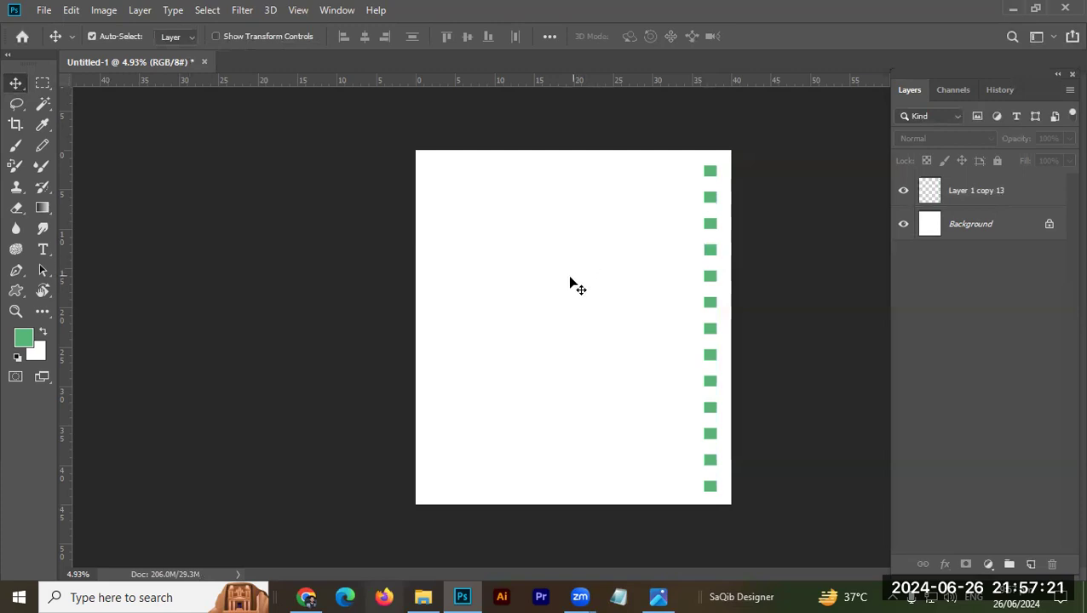
- In File Explorer, go to New Volume (E:) > Zoom Textile Classes > textile designing classes folder
click(429, 595)
click(504, 398)
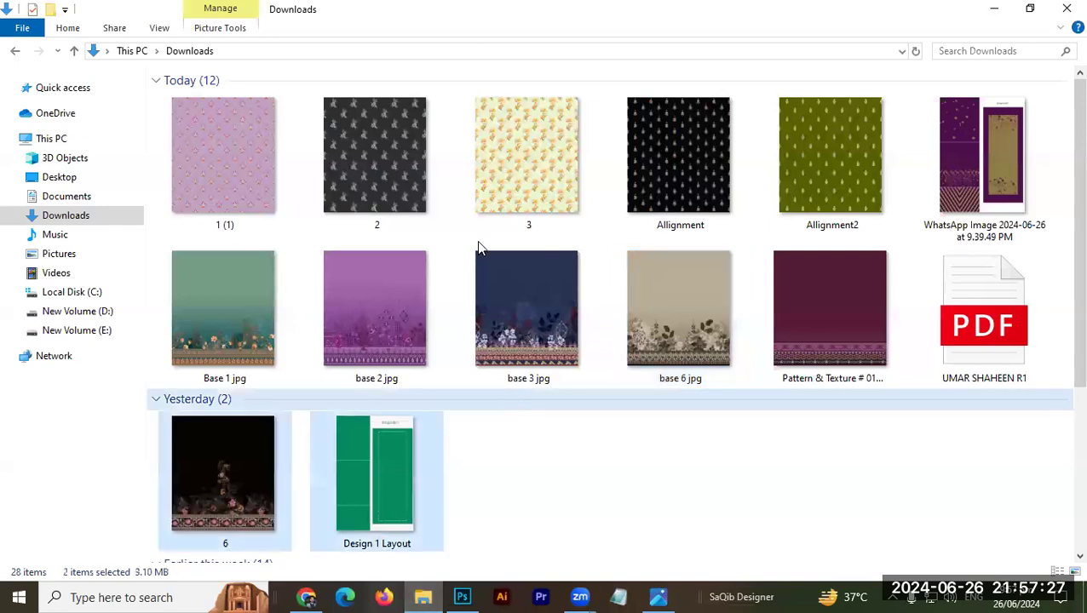
mouse_move(73, 307)
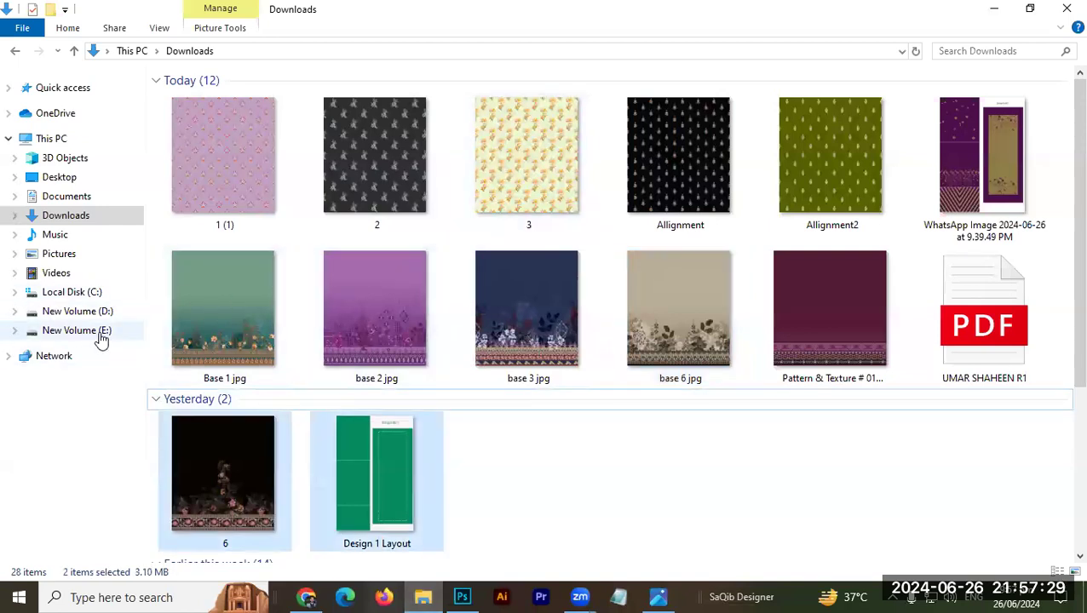
click(99, 334)
double_click(668, 124)
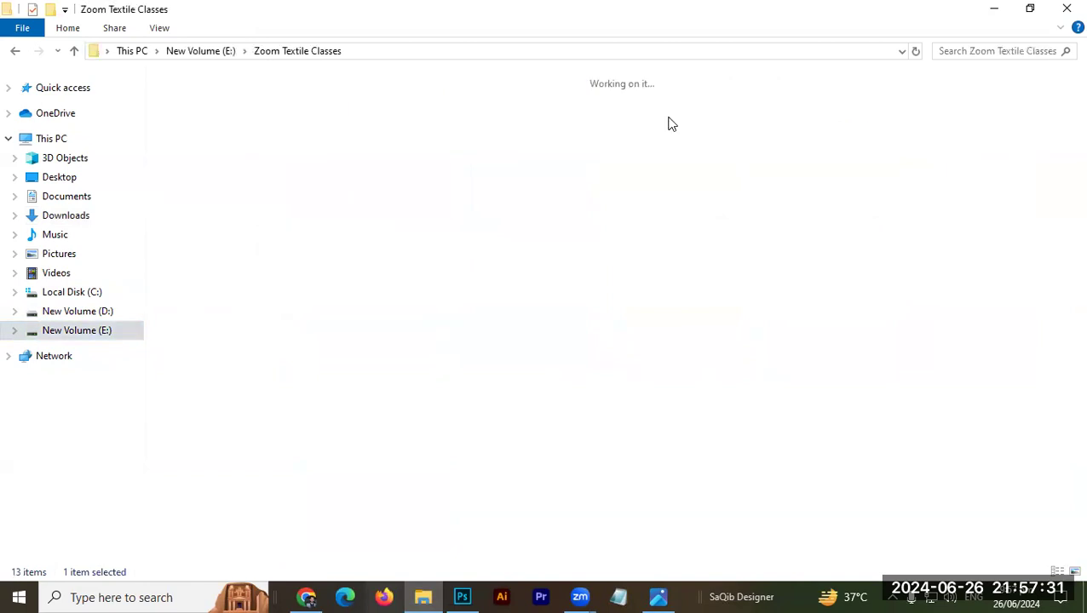
double_click(311, 77)
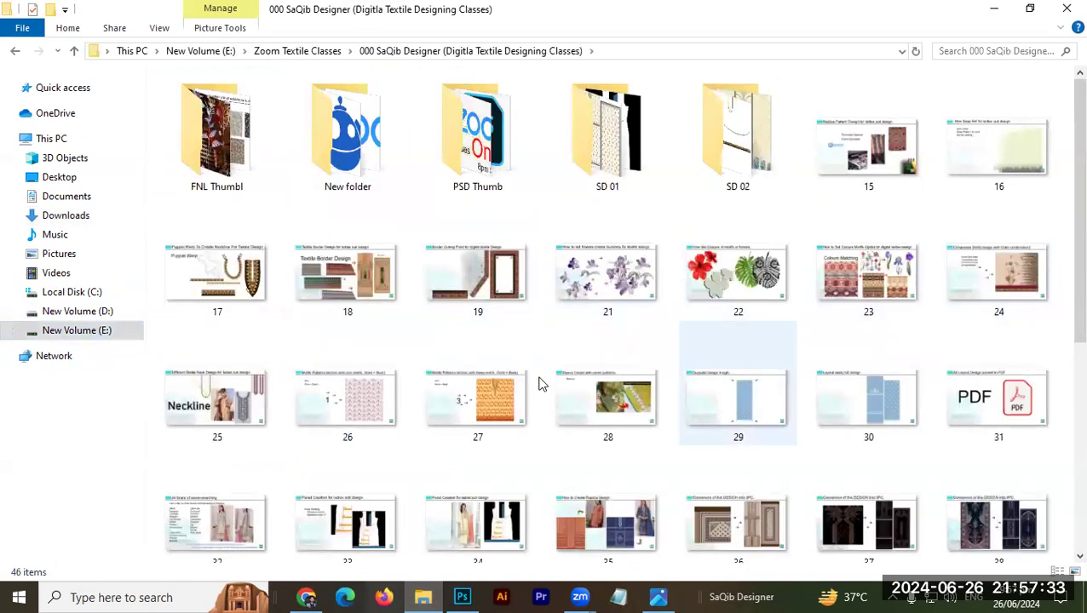